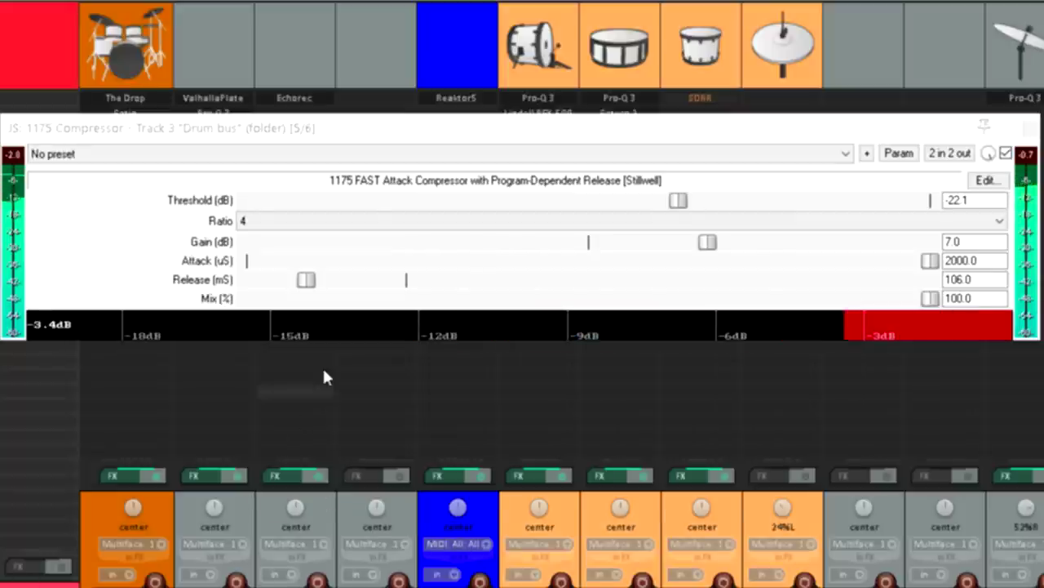
- Try the Blown Capacitor 4 ratio, return to ratio 4, then highlight the 2.08136898 constant on line 84
{"action": "left_click", "coordinate": [351, 224]}
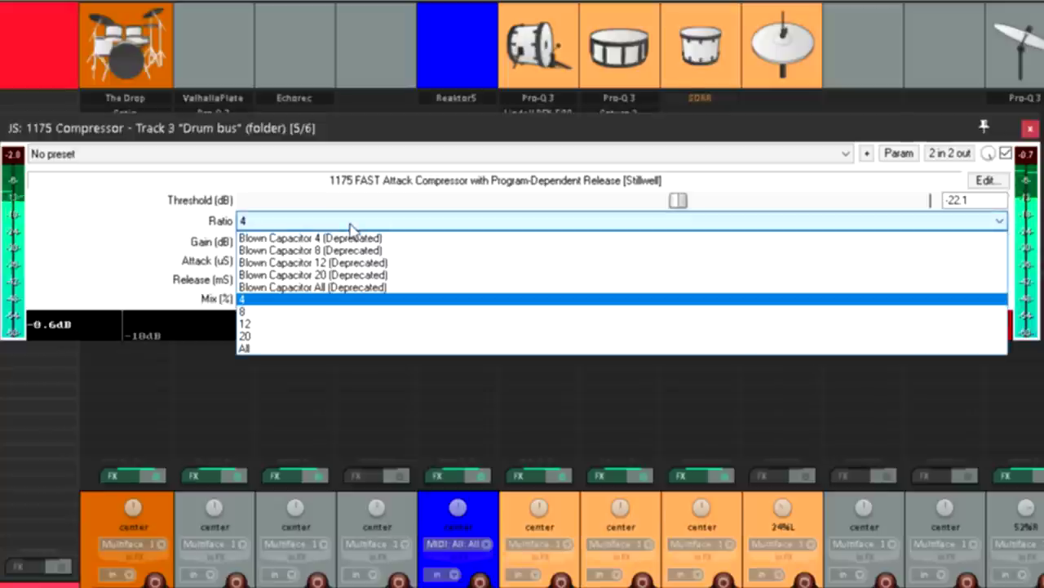
{"action": "left_click", "coordinate": [406, 240]}
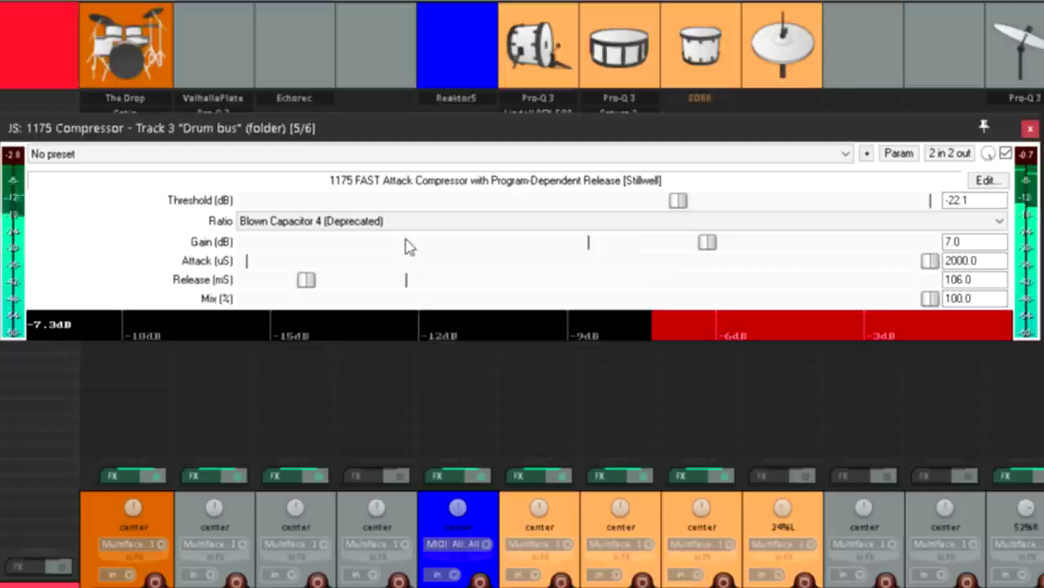
{"action": "left_click", "coordinate": [401, 233]}
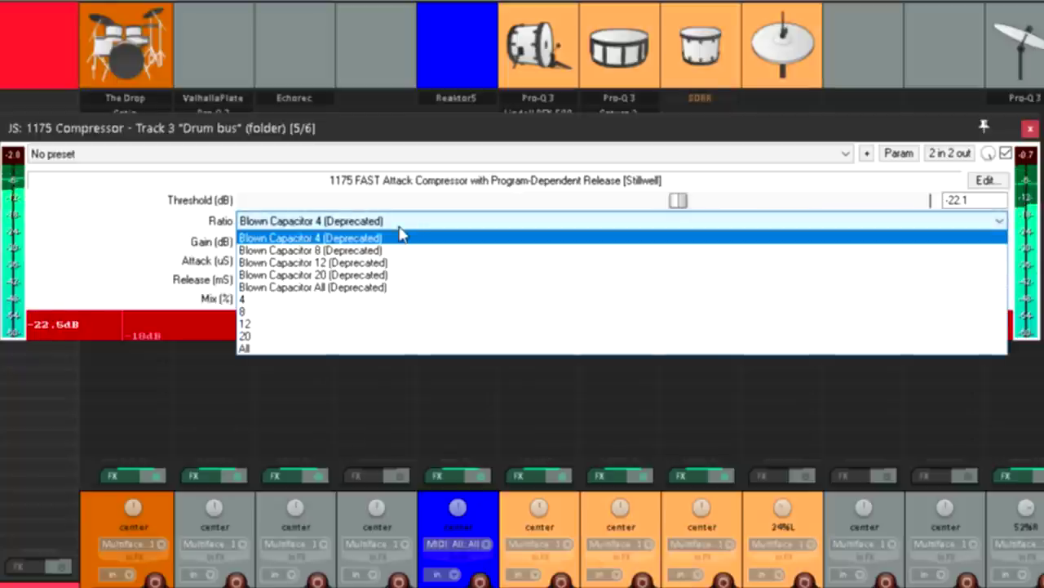
{"action": "left_click", "coordinate": [390, 300]}
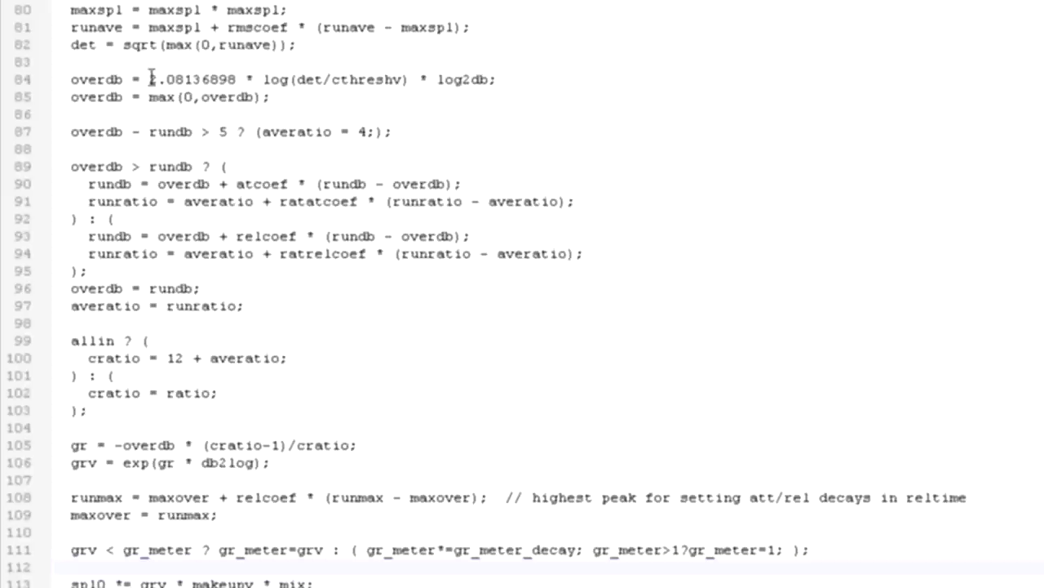
{"action": "left_click_drag", "start_coordinate": [150, 78], "coordinate": [235, 77]}
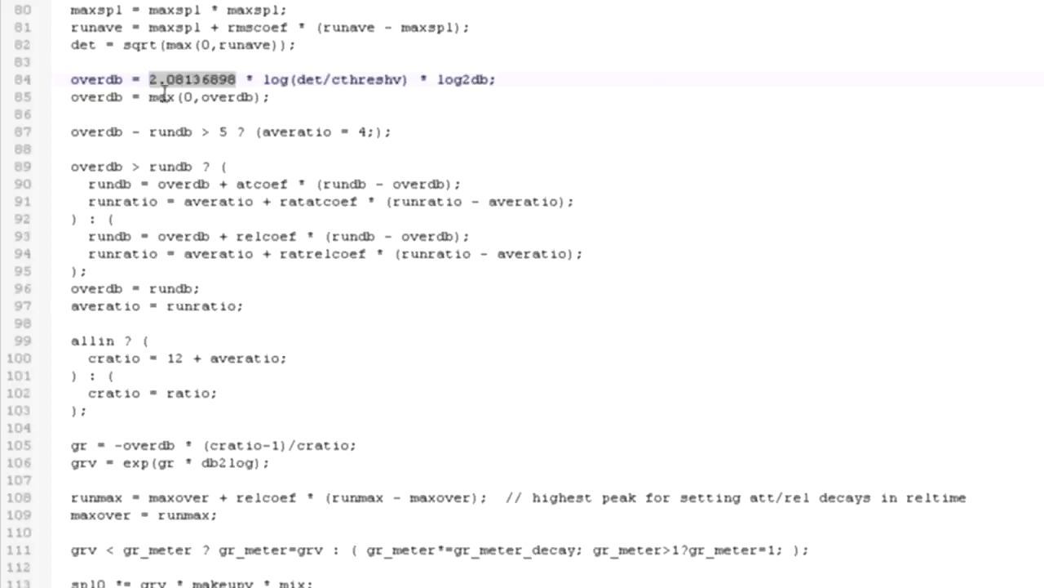
- Deselect the highlighted 2.08136898 constant in the 1175 Compressor source
{"action": "left_click", "coordinate": [577, 87]}
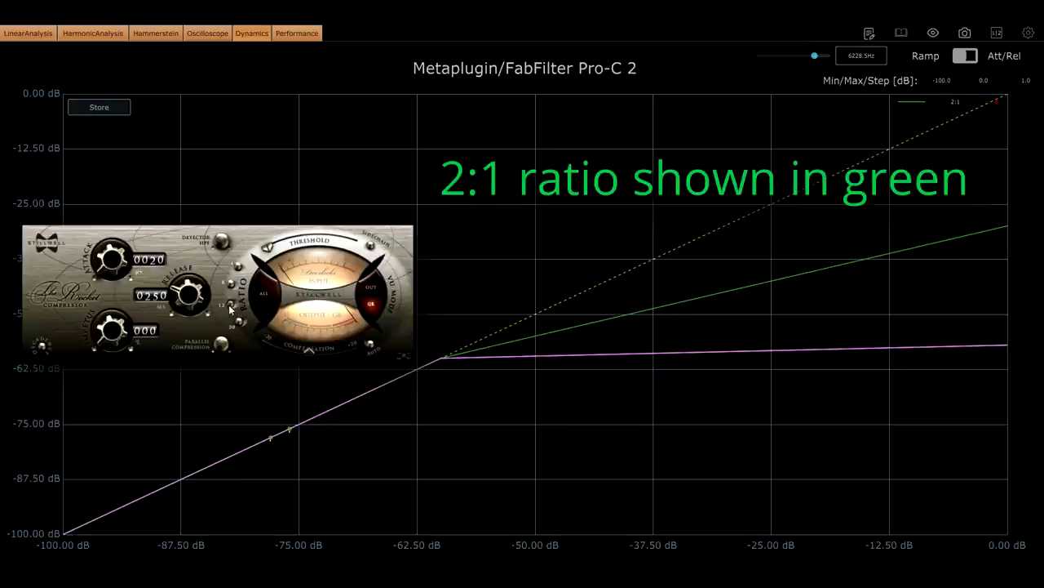
- Switch the Rocket to a lower Ratio and compare its curve with the 2:1 reference
{"action": "left_click", "coordinate": [231, 287]}
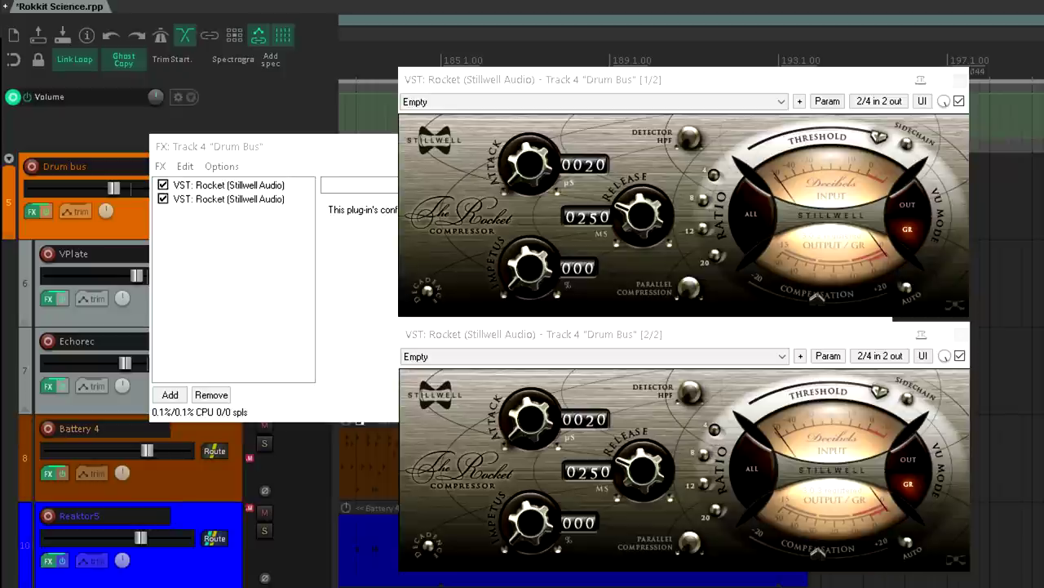
- Bring the first Rocket compressor's plugin window forward from the Drum Bus chain
{"action": "double_click", "coordinate": [231, 186]}
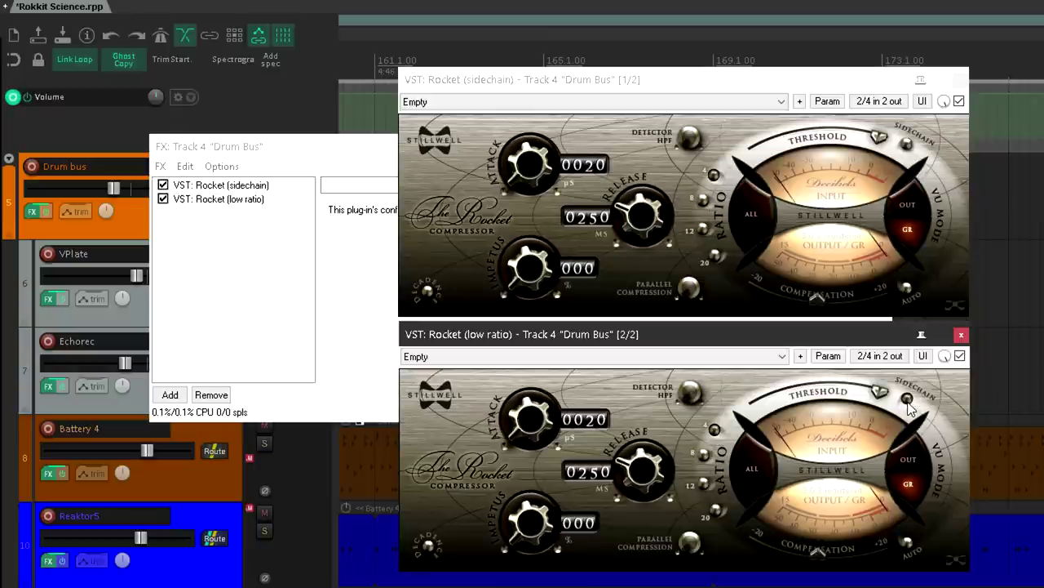
- Expand the sidechain Rocket's pin routing to four input channels
{"action": "left_click", "coordinate": [870, 106]}
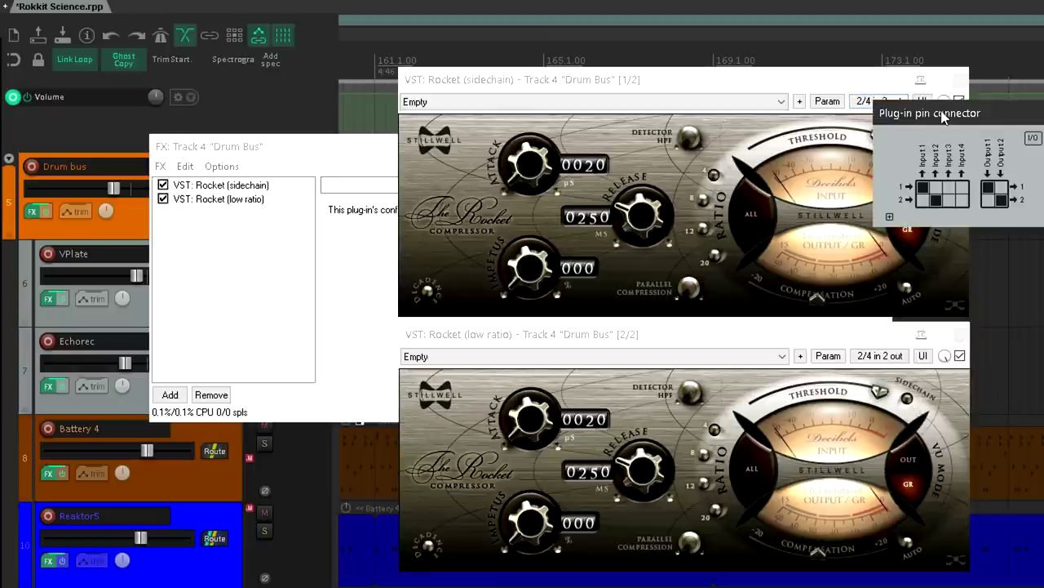
{"action": "left_click_drag", "start_coordinate": [945, 119], "coordinate": [898, 123]}
{"action": "left_click", "coordinate": [842, 221]}
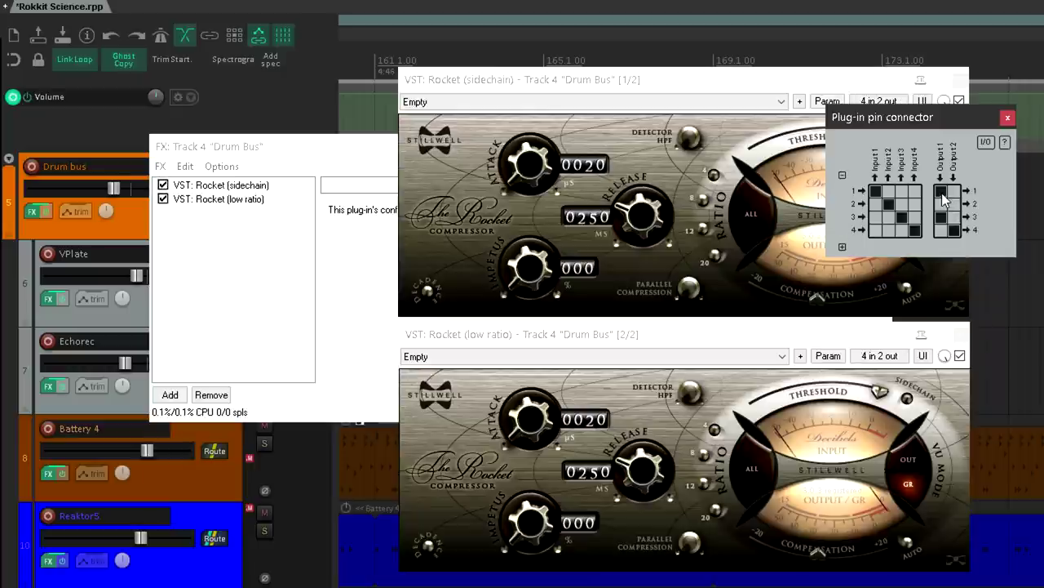
- Link the sidechain Rocket's Threshold to 2: Rocket > 1: Threshold via parameter modulation
{"action": "left_click", "coordinate": [1007, 119]}
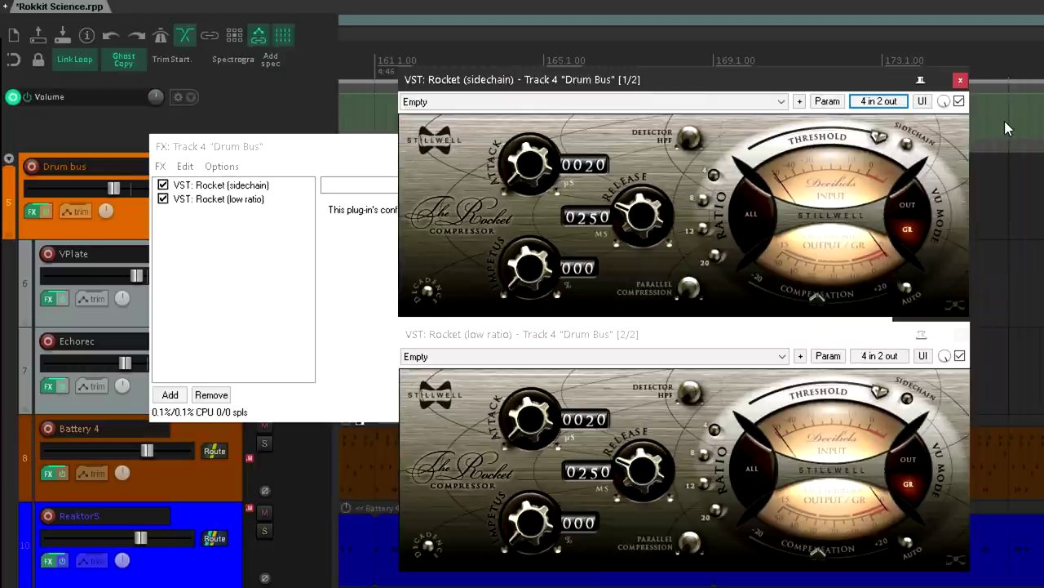
{"action": "mouse_move", "coordinate": [879, 137]}
{"action": "left_mouse_down"}
{"action": "mouse_move", "coordinate": [832, 135]}
{"action": "mouse_move", "coordinate": [839, 124]}
{"action": "left_mouse_up"}
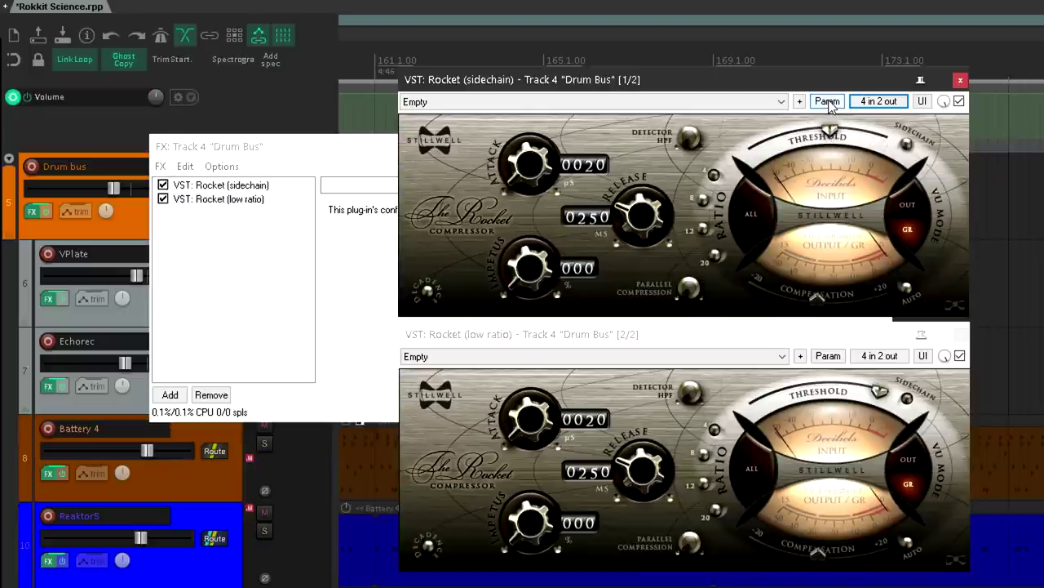
{"action": "left_click", "coordinate": [828, 101]}
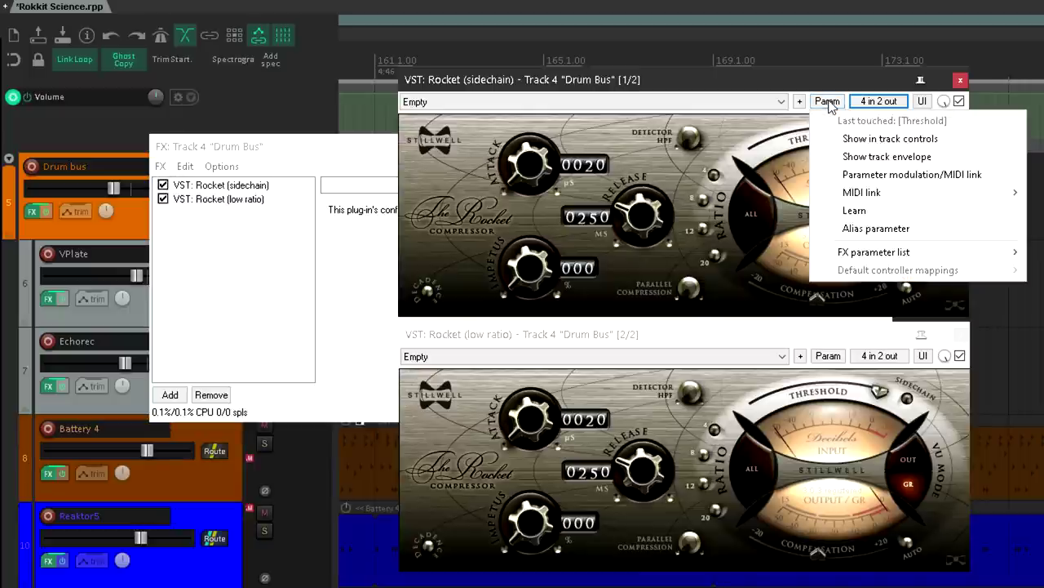
{"action": "left_click", "coordinate": [897, 176]}
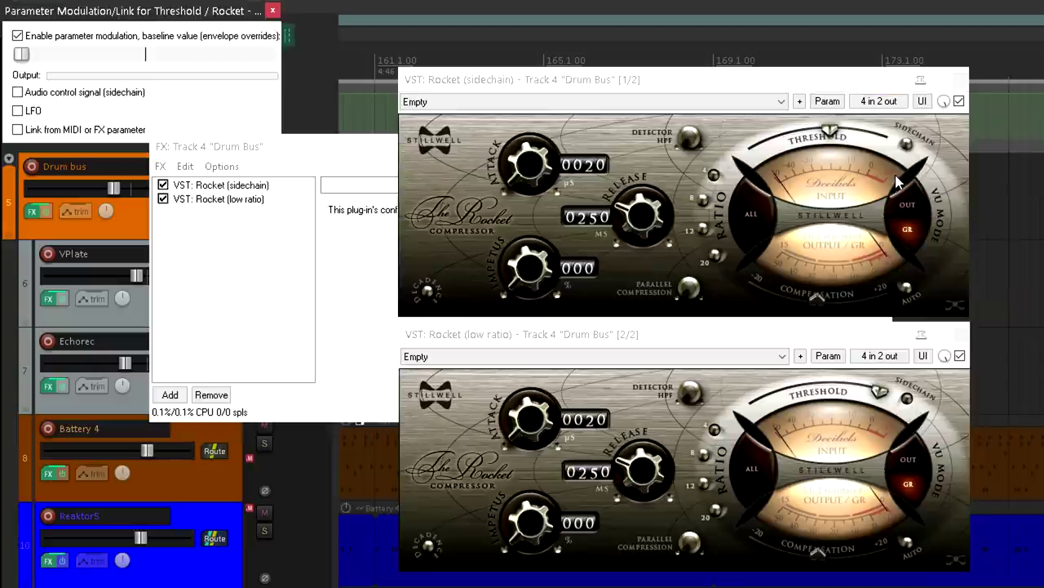
{"action": "left_click", "coordinate": [46, 133]}
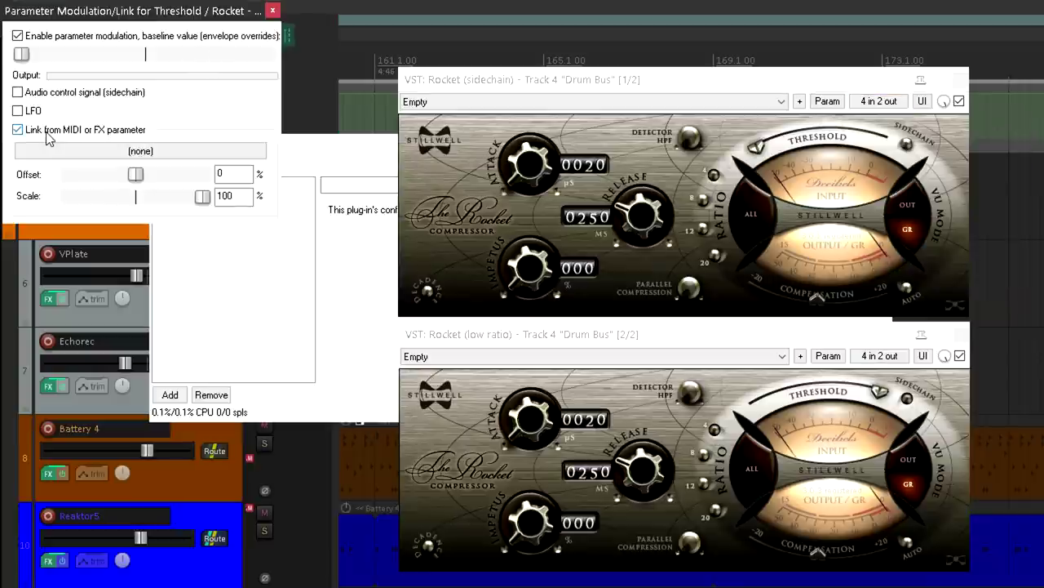
{"action": "left_click", "coordinate": [89, 152]}
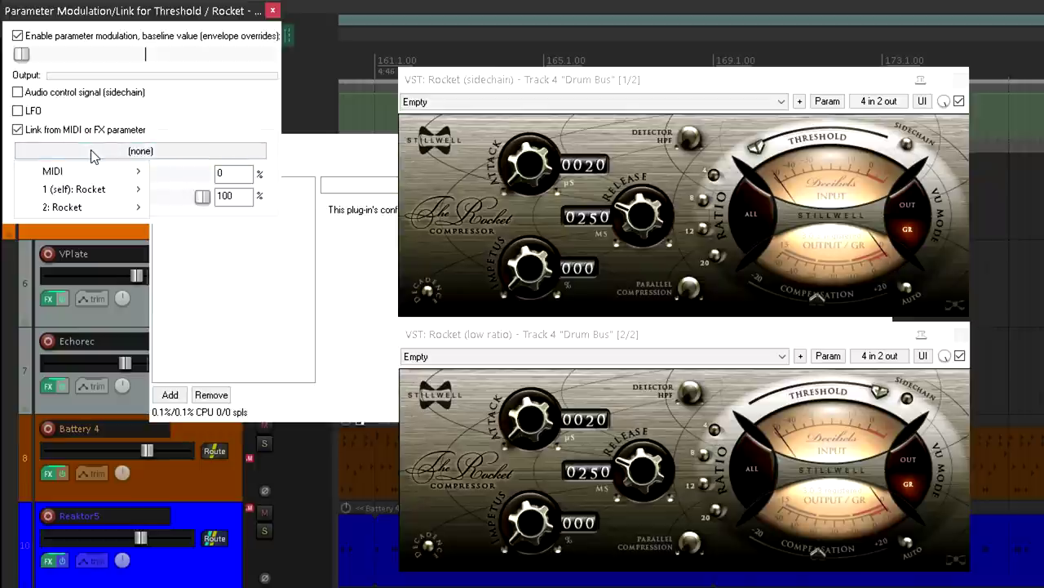
{"action": "mouse_move", "coordinate": [83, 210]}
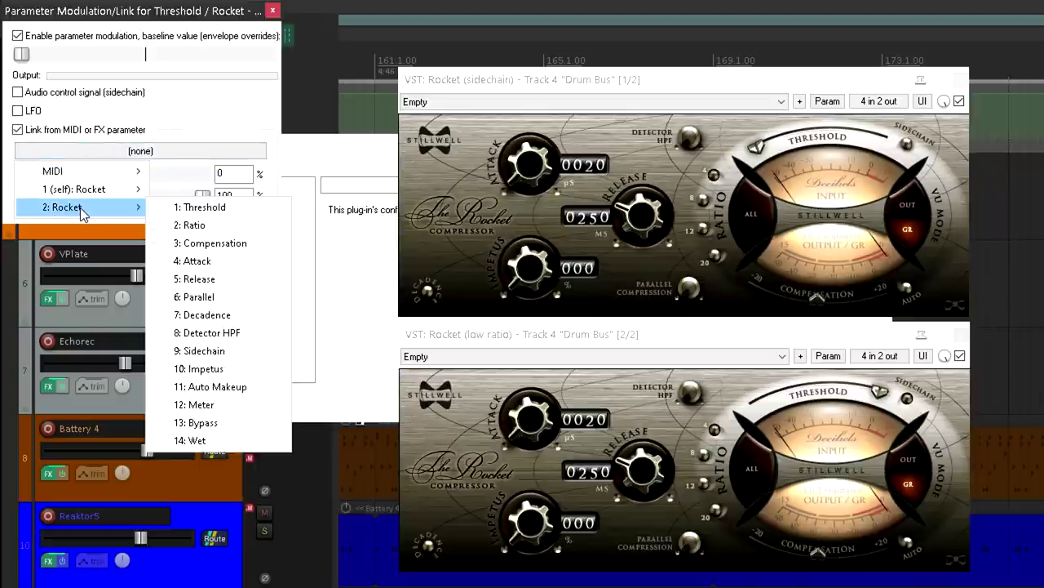
{"action": "left_click", "coordinate": [184, 209]}
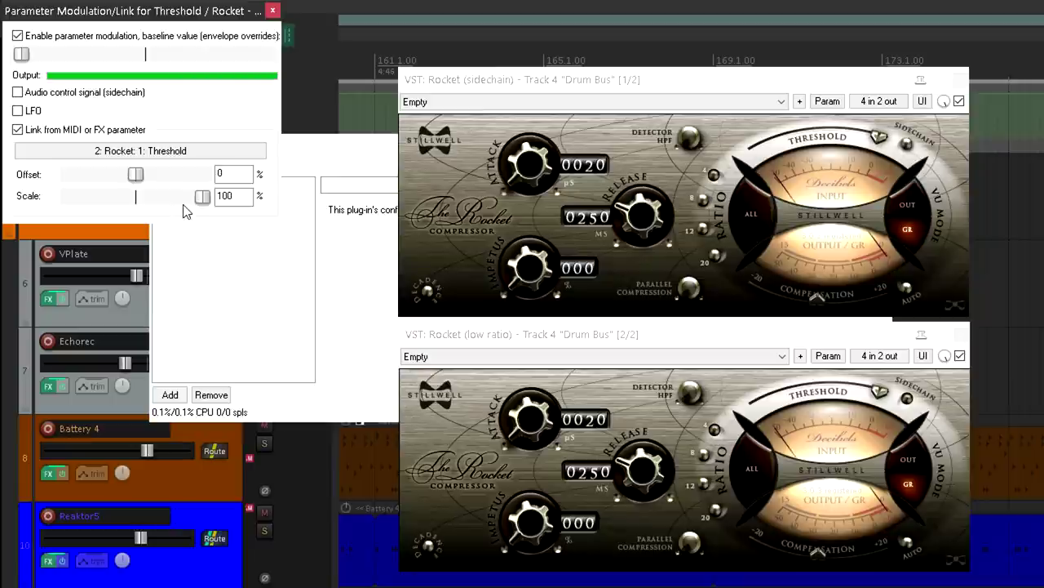
{"action": "left_click", "coordinate": [272, 11]}
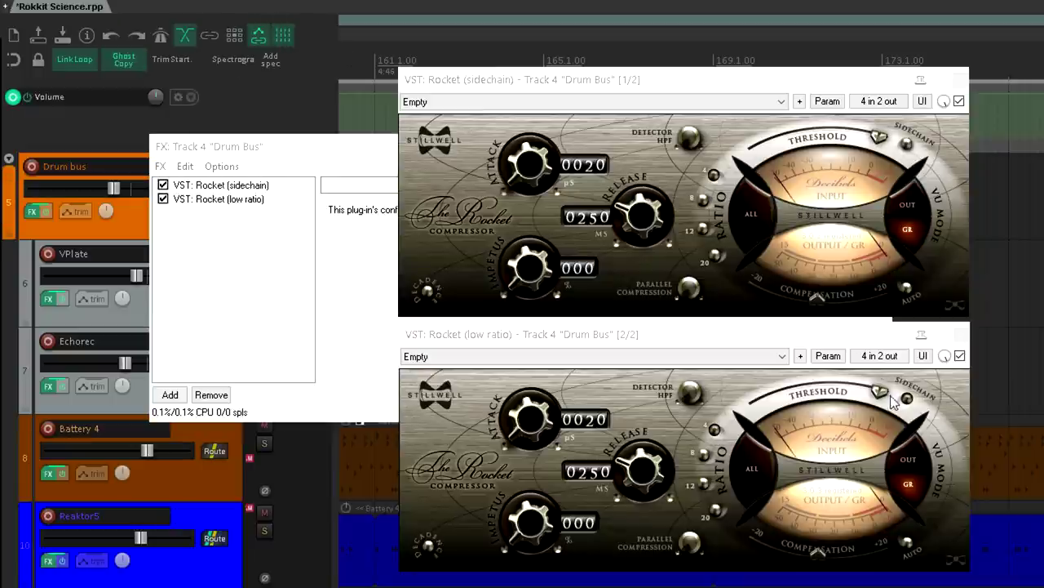
- Move the second Rocket's Threshold to test the link, then adjust the sidechain Rocket's Release
{"action": "left_click_drag", "start_coordinate": [894, 399], "coordinate": [858, 395]}
{"action": "left_click", "coordinate": [642, 261]}
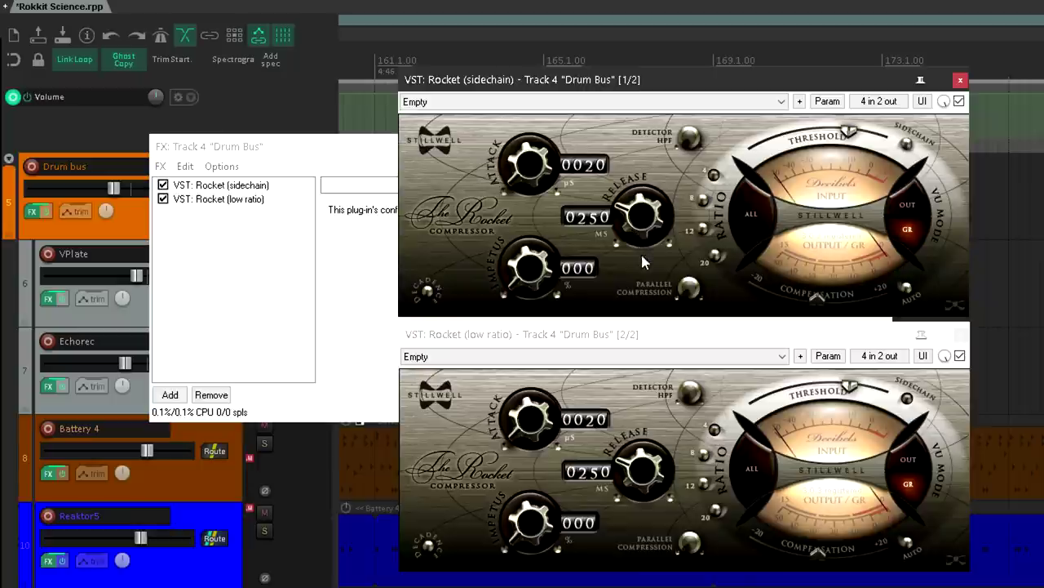
{"action": "left_click_drag", "start_coordinate": [642, 228], "coordinate": [644, 249]}
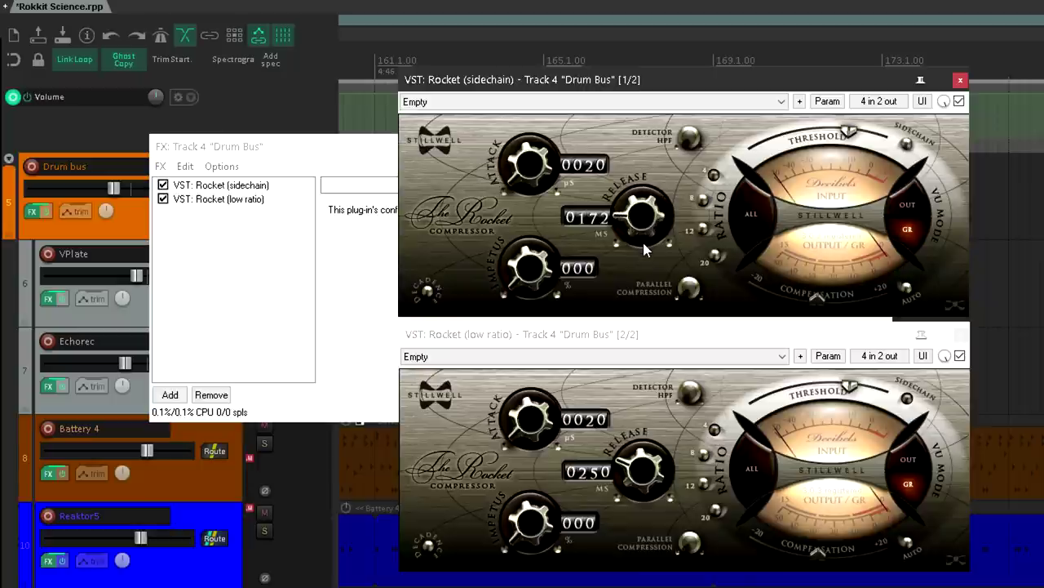
- Link the sidechain Rocket's Release to 2: Rocket > 5: Release
{"action": "left_click", "coordinate": [827, 101]}
{"action": "left_click", "coordinate": [862, 175]}
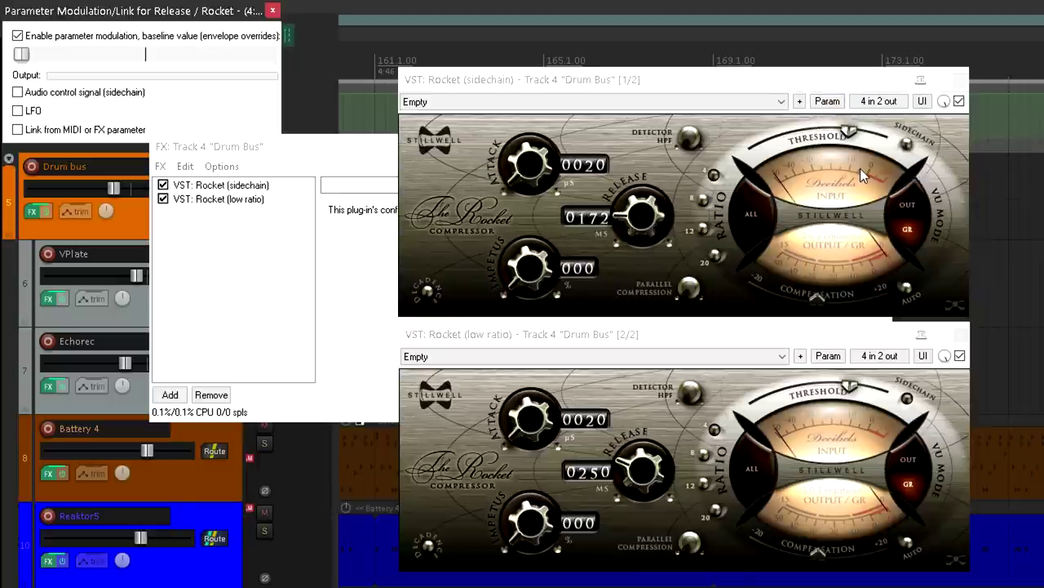
{"action": "left_click", "coordinate": [104, 131]}
{"action": "left_click", "coordinate": [122, 151]}
{"action": "mouse_move", "coordinate": [124, 214]}
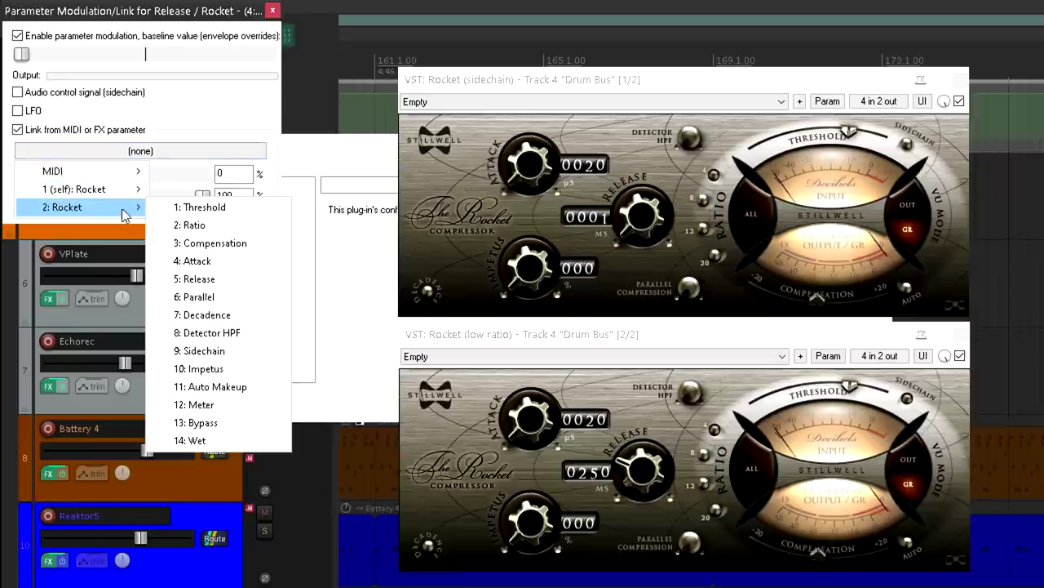
{"action": "left_click", "coordinate": [218, 279]}
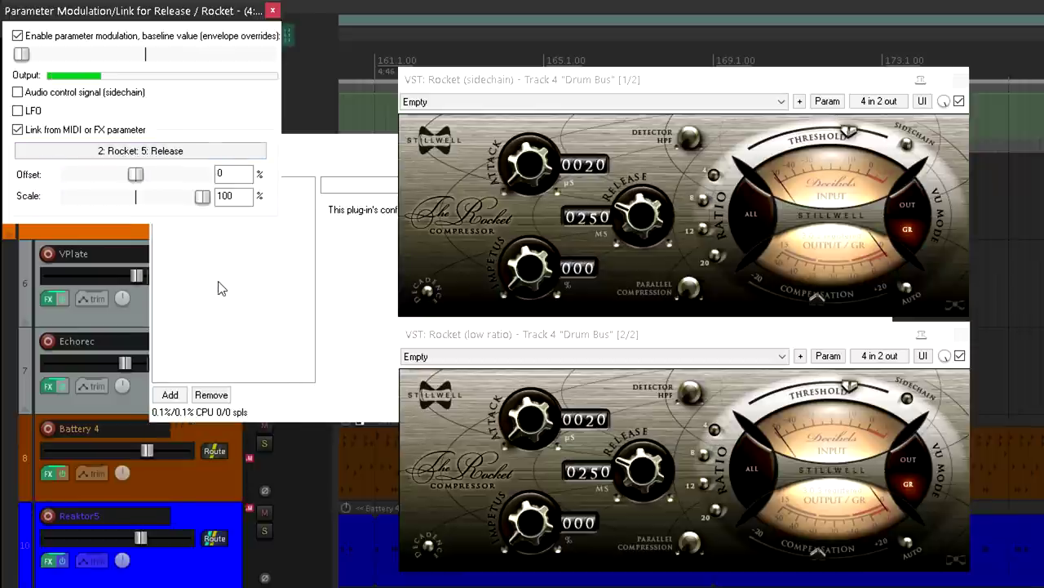
{"action": "left_click", "coordinate": [275, 12]}
- Set Release to 166 ms on both Rockets and raise the sidechain Rocket's Parallel to 30.60%
{"action": "left_click", "coordinate": [650, 485]}
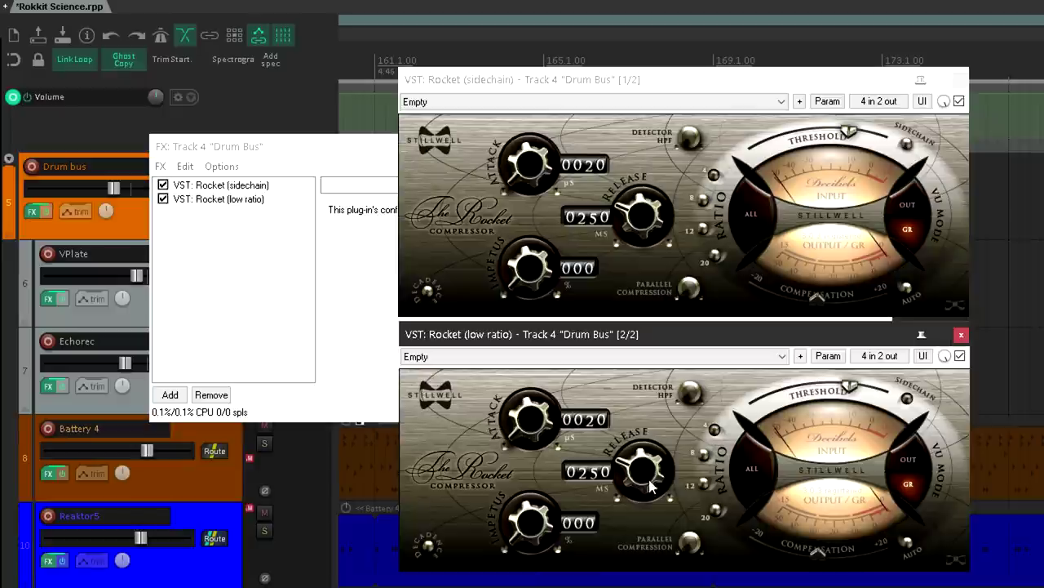
{"action": "mouse_move", "coordinate": [649, 488]}
{"action": "left_mouse_down"}
{"action": "mouse_move", "coordinate": [646, 509]}
{"action": "mouse_move", "coordinate": [647, 488]}
{"action": "mouse_move", "coordinate": [654, 502]}
{"action": "left_mouse_up"}
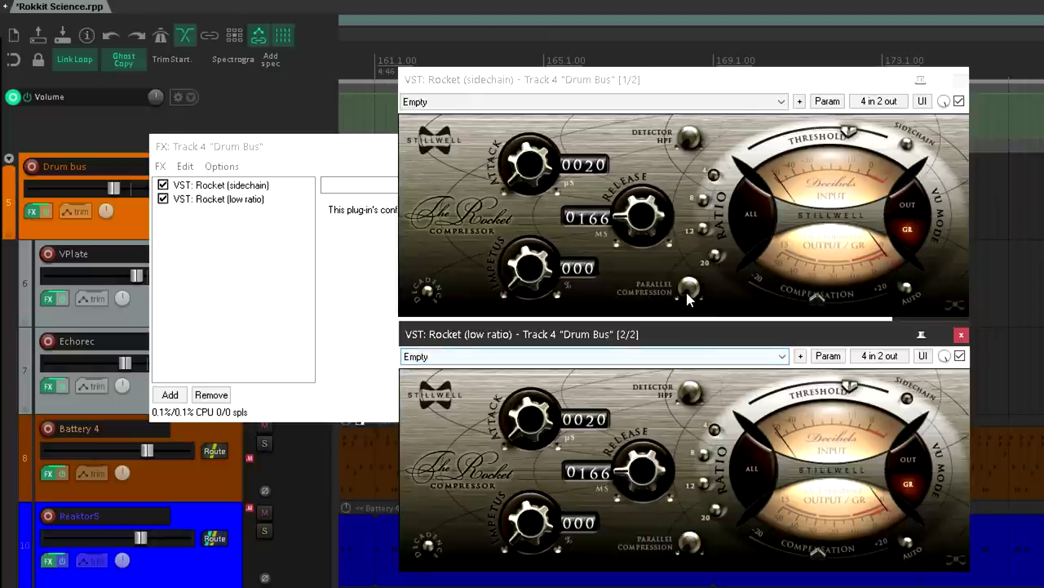
{"action": "left_click", "coordinate": [923, 102]}
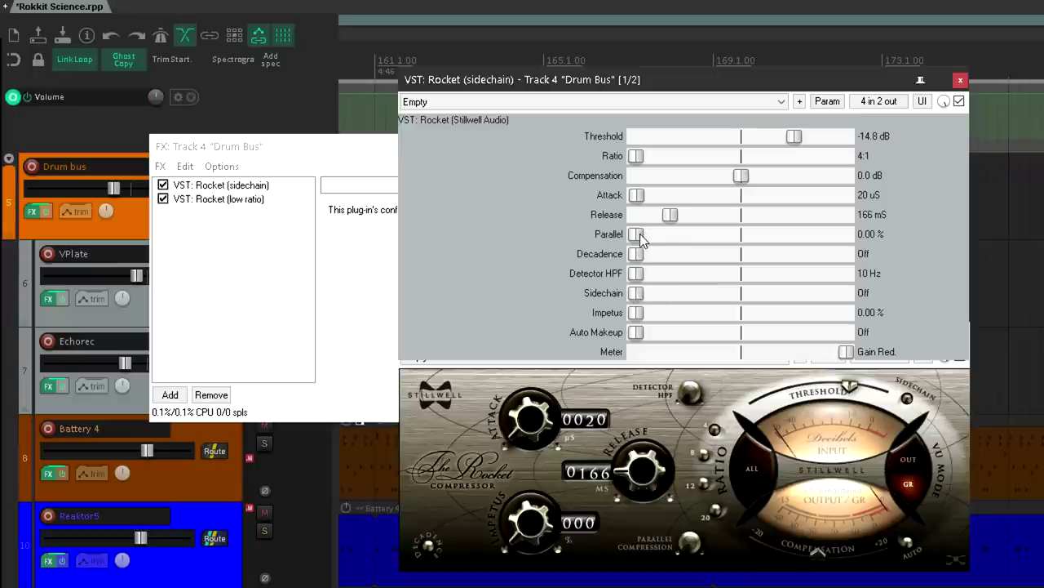
{"action": "left_click_drag", "start_coordinate": [638, 235], "coordinate": [705, 244]}
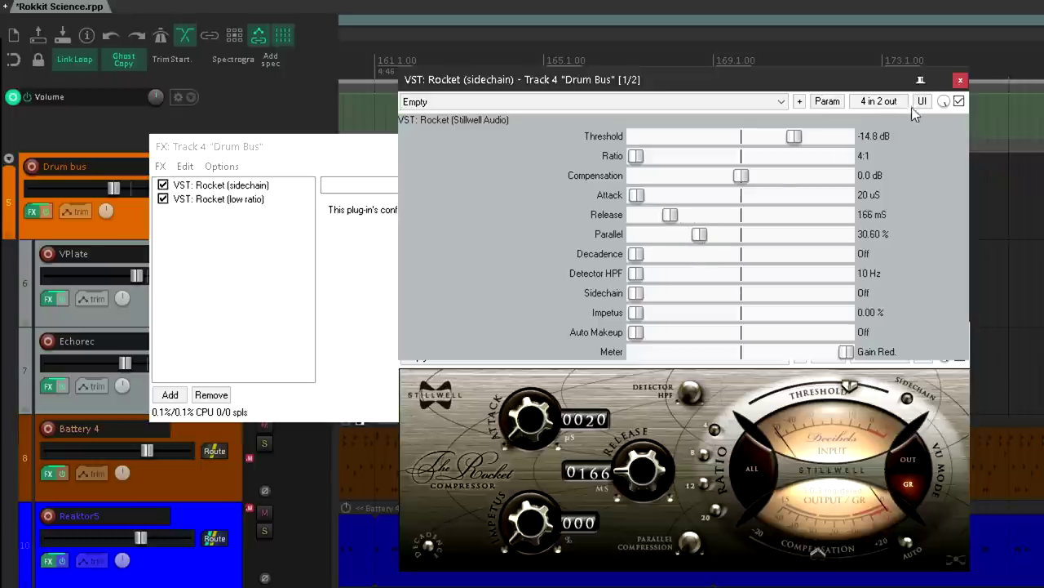
- Retune Threshold on both linked Rockets, shorten Release to 103 ms, and raise the lower Attack to 2000
{"action": "left_click", "coordinate": [923, 101]}
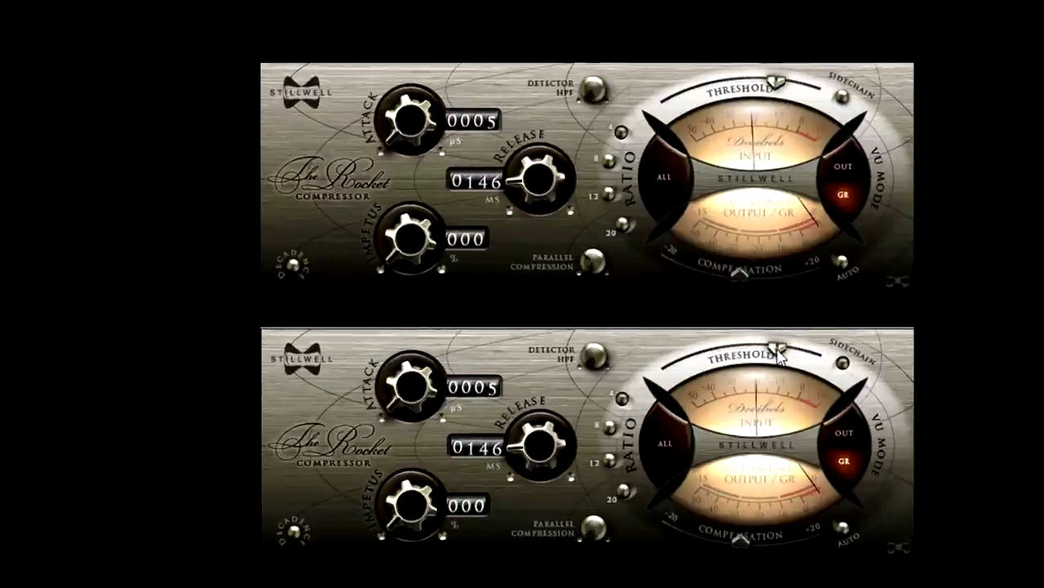
{"action": "left_click_drag", "start_coordinate": [777, 350], "coordinate": [747, 341]}
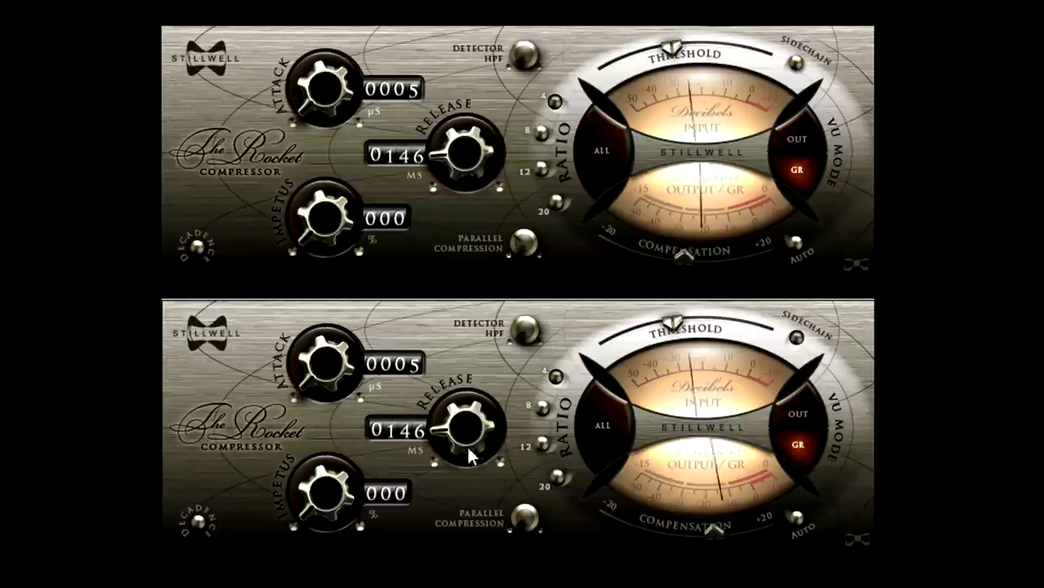
{"action": "mouse_move", "coordinate": [469, 451]}
{"action": "left_mouse_down"}
{"action": "mouse_move", "coordinate": [477, 490]}
{"action": "mouse_move", "coordinate": [460, 454]}
{"action": "left_mouse_up"}
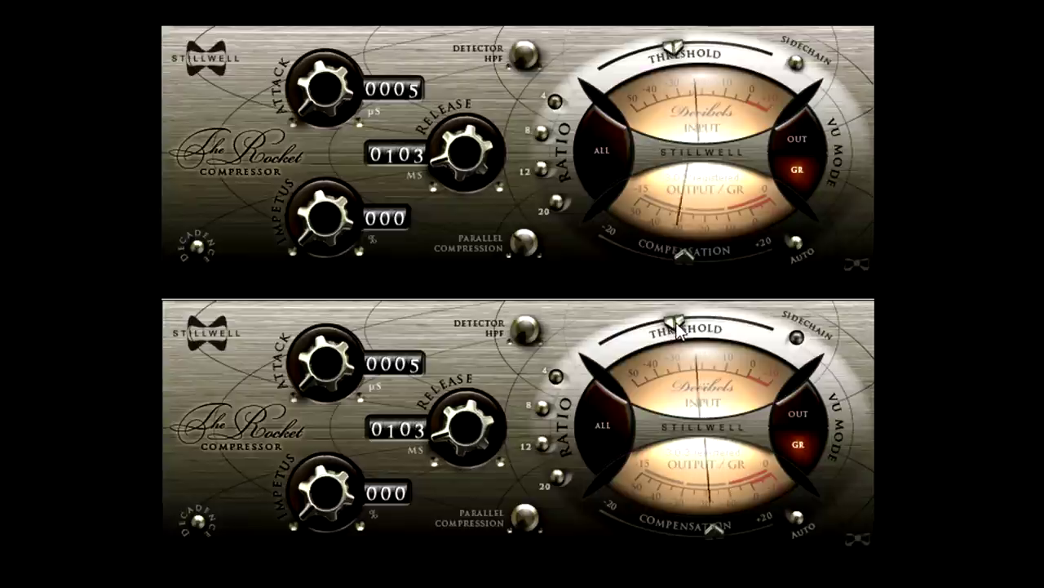
{"action": "left_click_drag", "start_coordinate": [674, 327], "coordinate": [680, 327]}
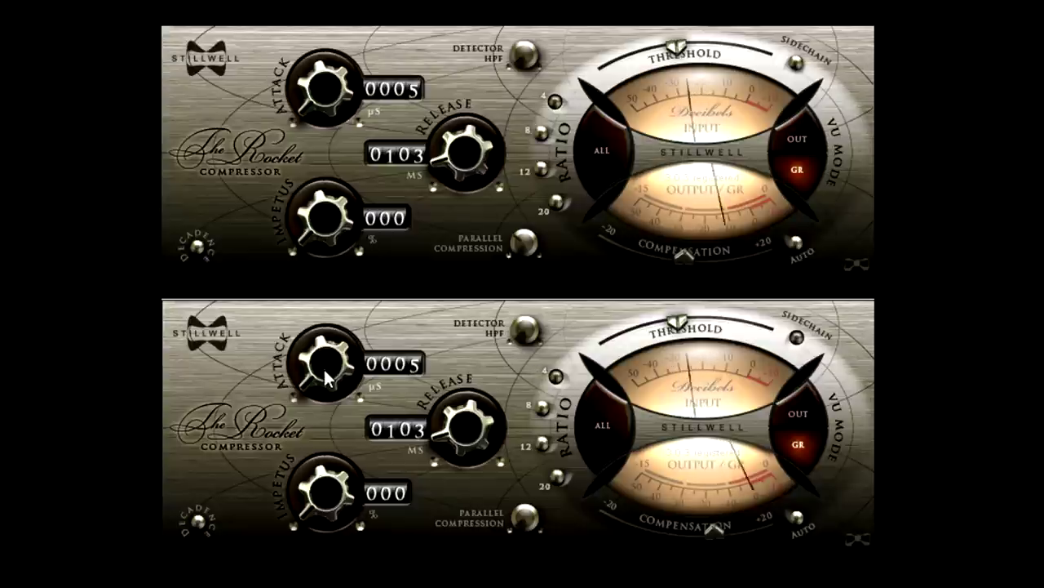
{"action": "left_click_drag", "start_coordinate": [323, 367], "coordinate": [368, 30]}
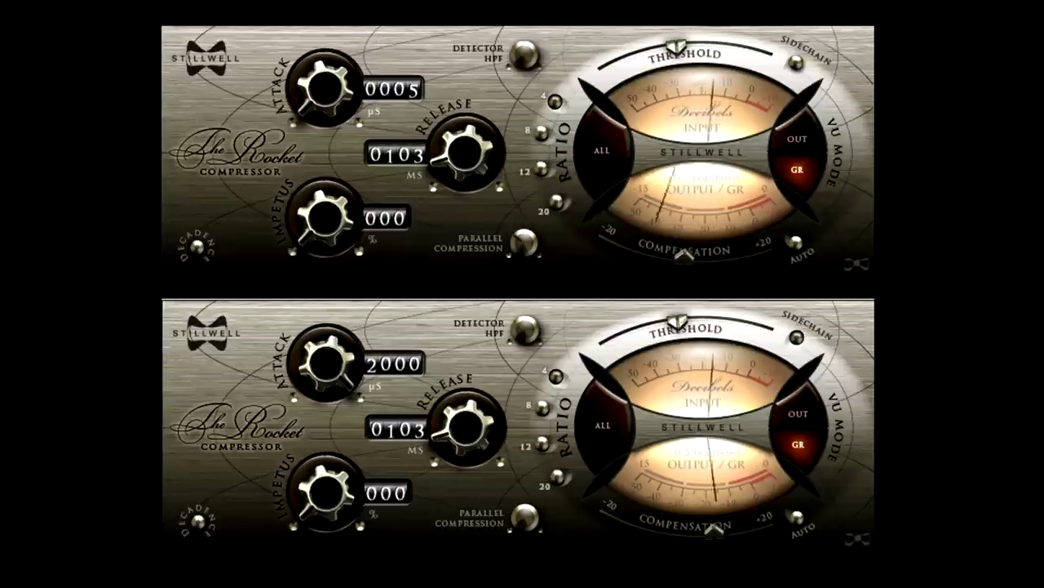
{"action": "left_click_drag", "start_coordinate": [676, 334], "coordinate": [668, 328]}
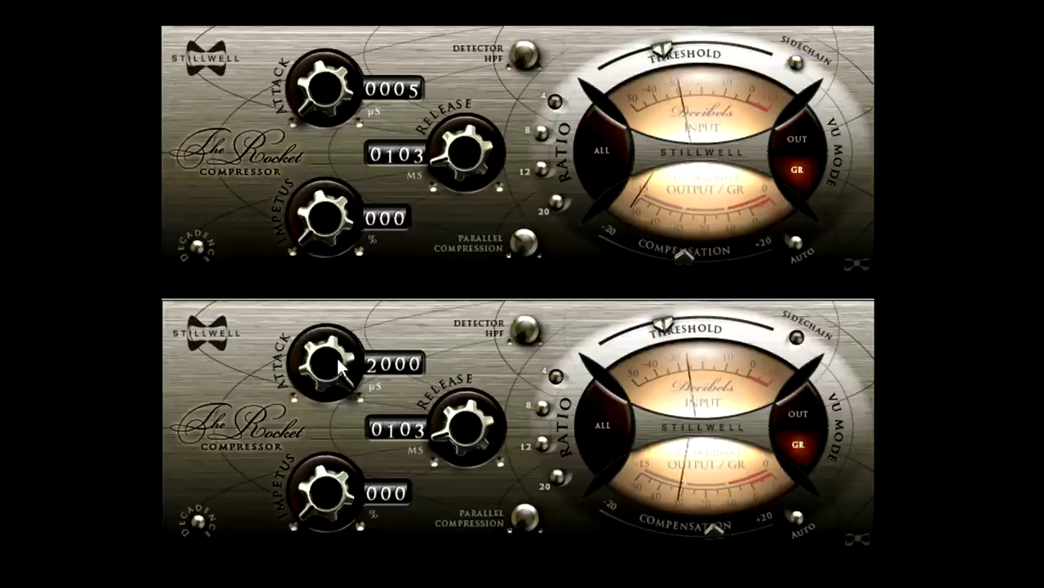
- Audition a longer Attack on the upper Rocket, return it to 0005, and trim the lower Rocket's Attack
{"action": "left_click_drag", "start_coordinate": [338, 100], "coordinate": [337, 0]}
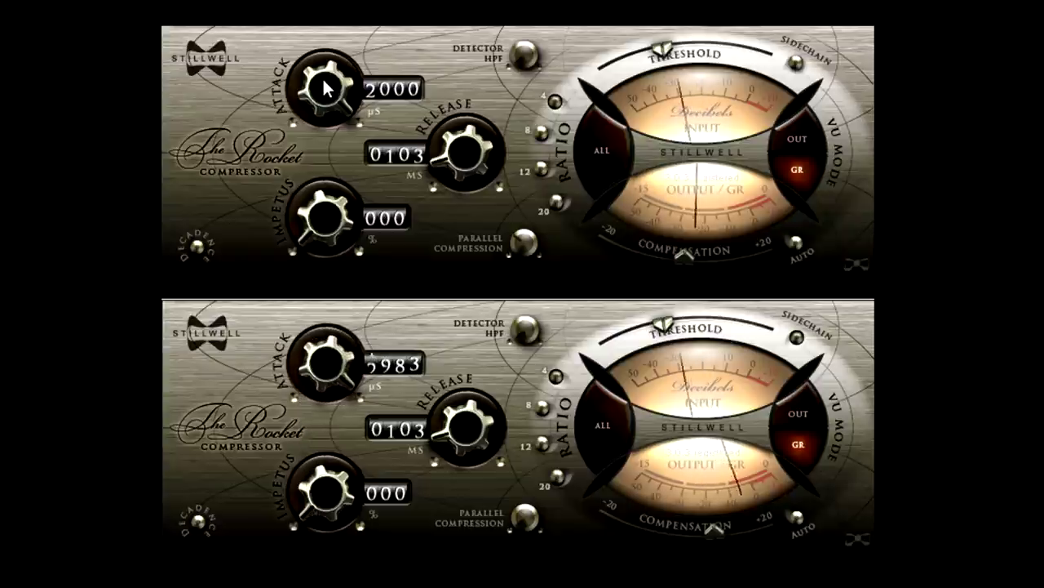
{"action": "left_click_drag", "start_coordinate": [327, 88], "coordinate": [349, 431]}
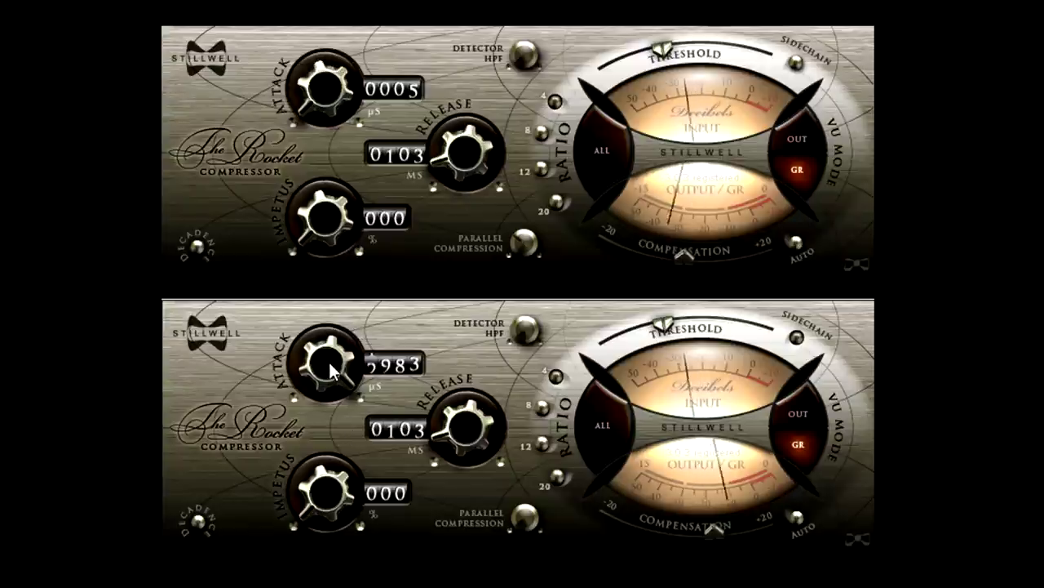
{"action": "left_click_drag", "start_coordinate": [333, 371], "coordinate": [299, 369]}
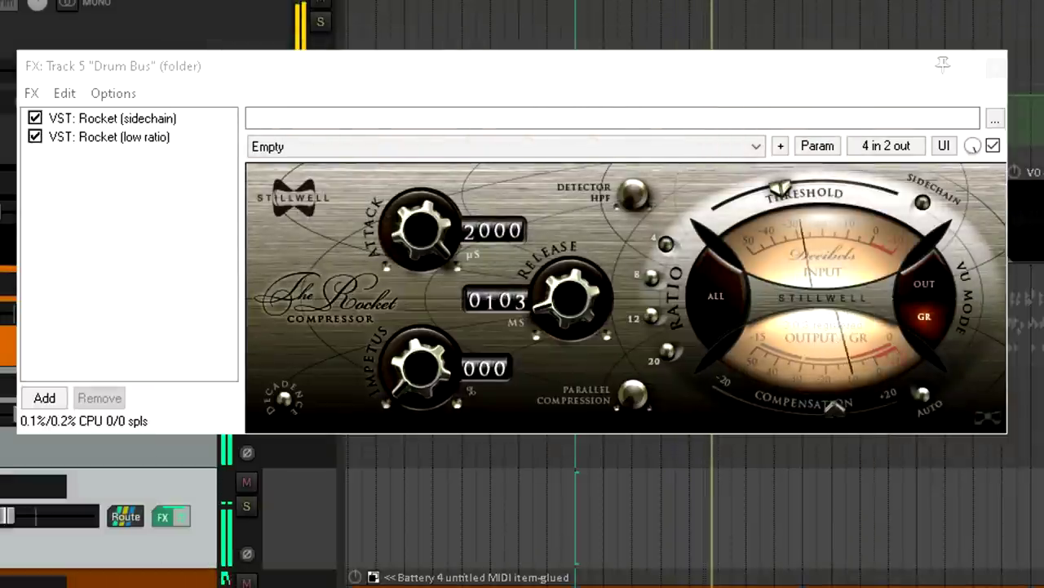
{"action": "left_click_drag", "start_coordinate": [167, 162], "coordinate": [105, 123]}
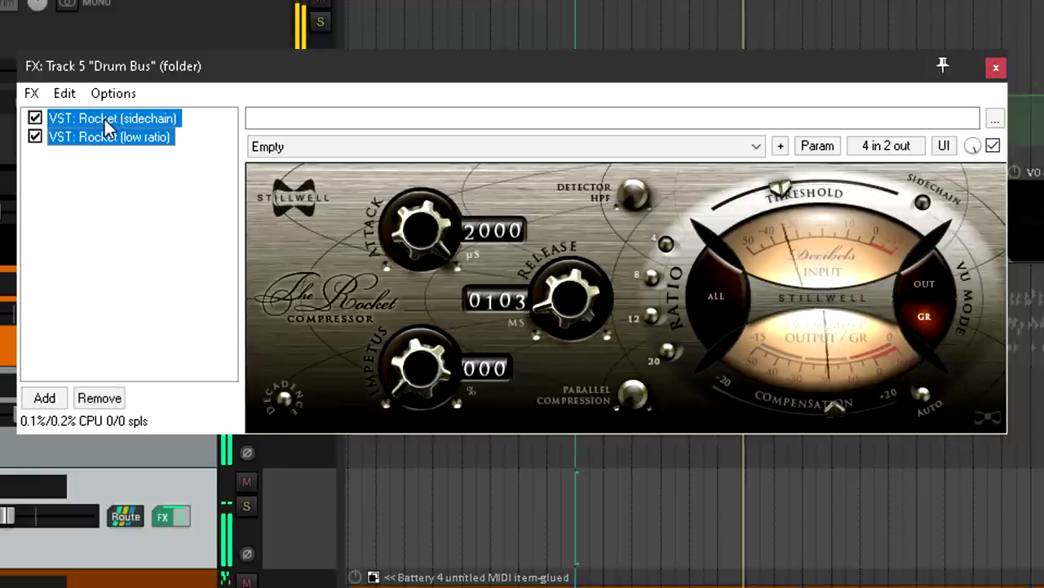
{"action": "right_click", "coordinate": [104, 119]}
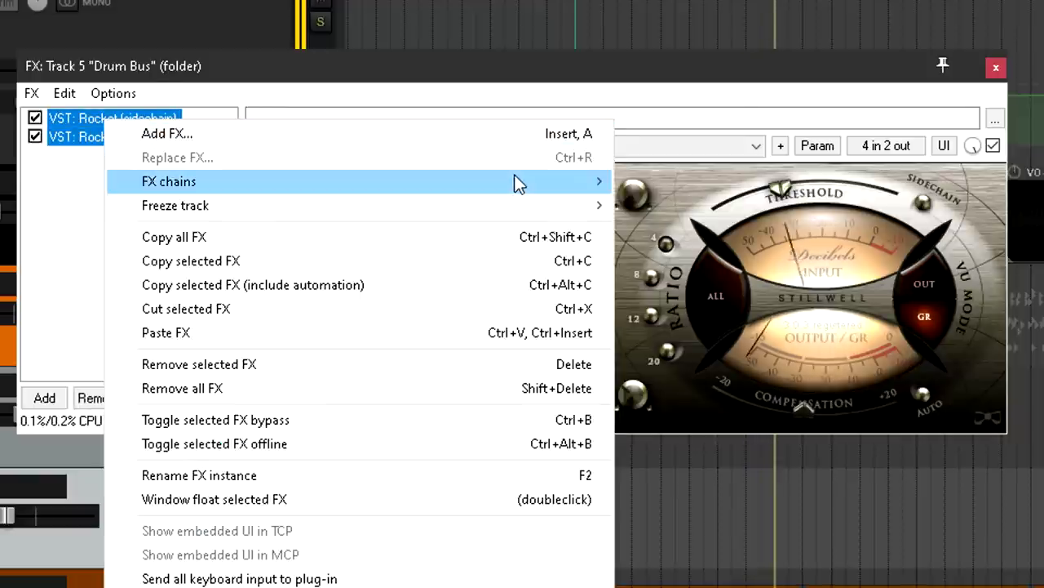
{"action": "mouse_move", "coordinate": [553, 184]}
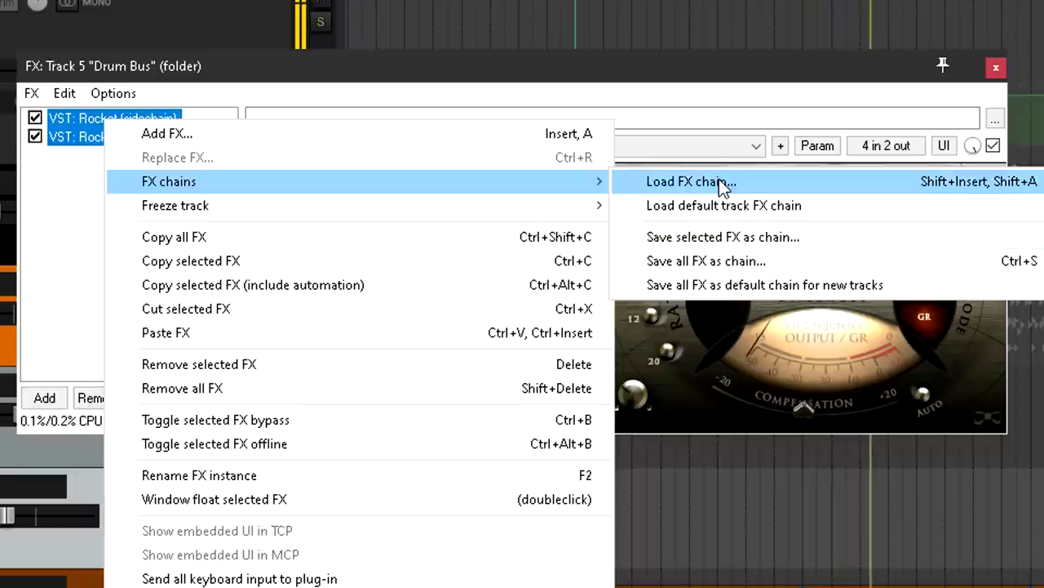
{"action": "left_click", "coordinate": [70, 205]}
{"action": "left_click", "coordinate": [71, 205]}
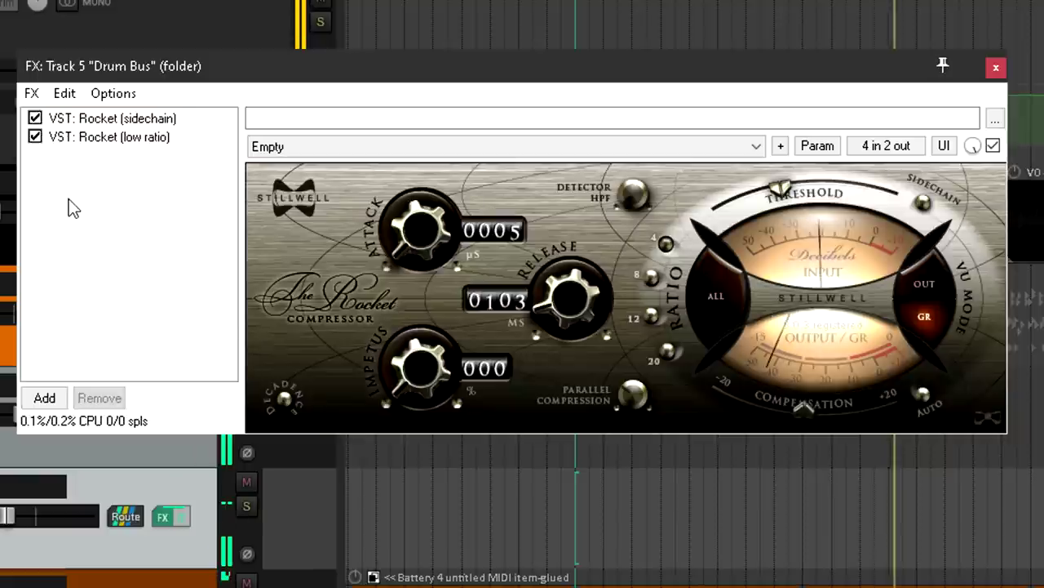
{"action": "left_click", "coordinate": [137, 142]}
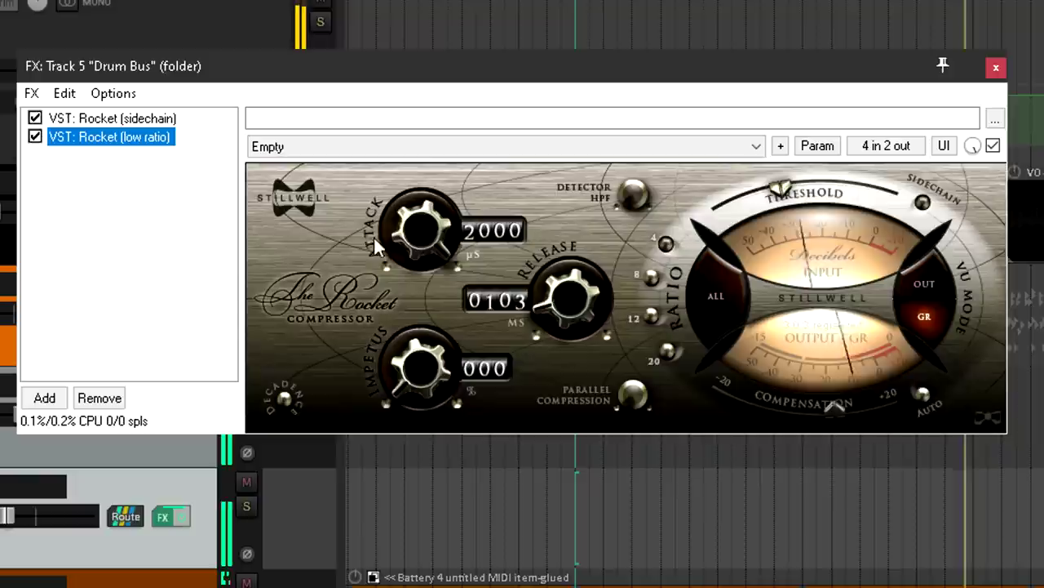
- Lower the Rocket (low ratio) compressor's Release from 103 ms to 92 ms
{"action": "left_click_drag", "start_coordinate": [563, 299], "coordinate": [563, 301]}
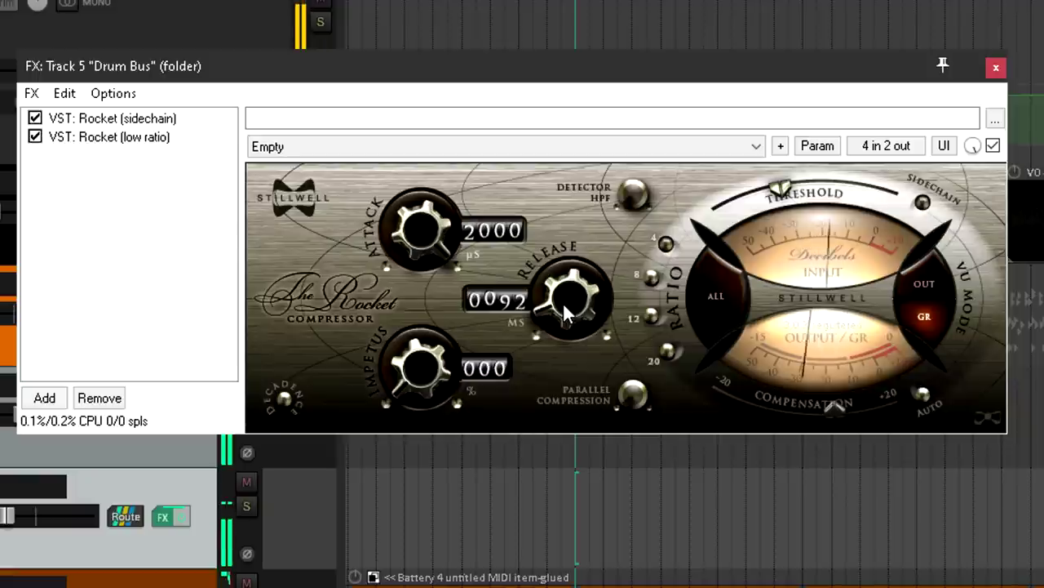